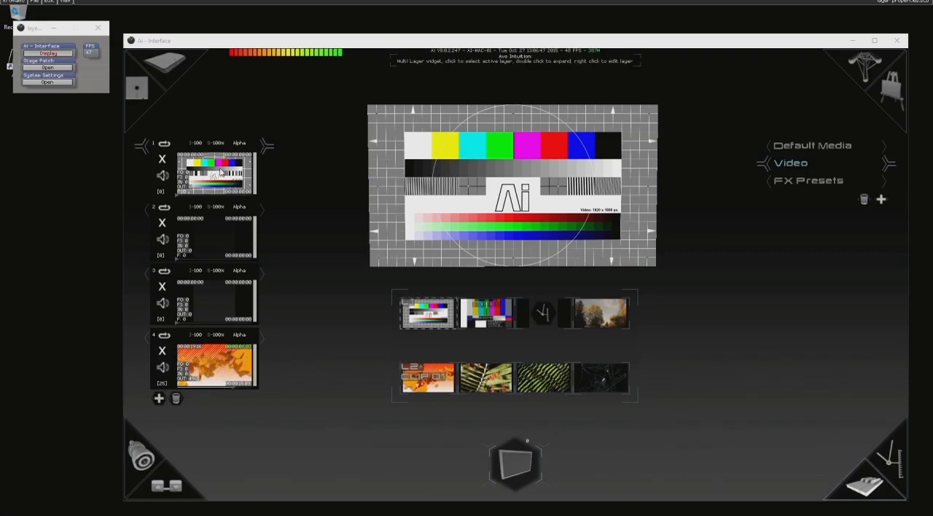
# Open the layer adjustments for layer 1 and browse its Library File values through the Default Media colours, ending on file 4.
pyautogui.doubleClick(216, 176)
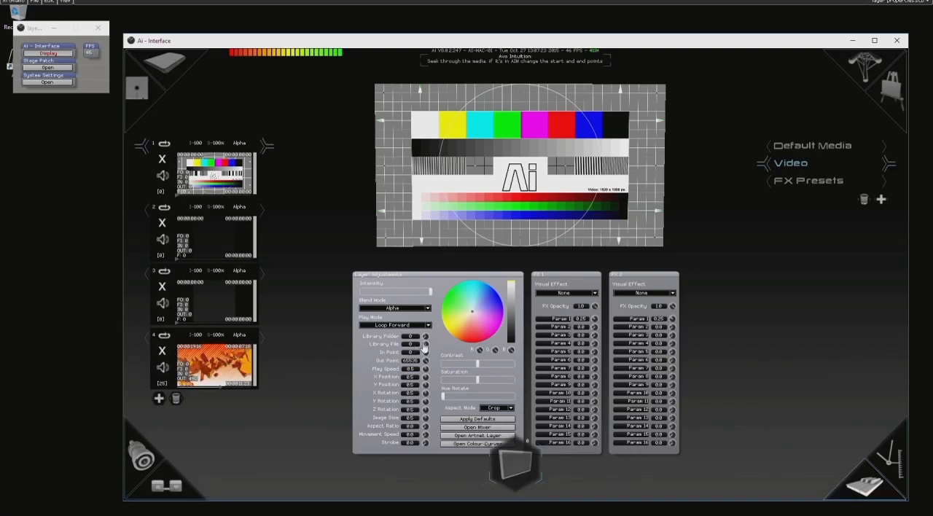
pyautogui.scroll(4, 413, 347)
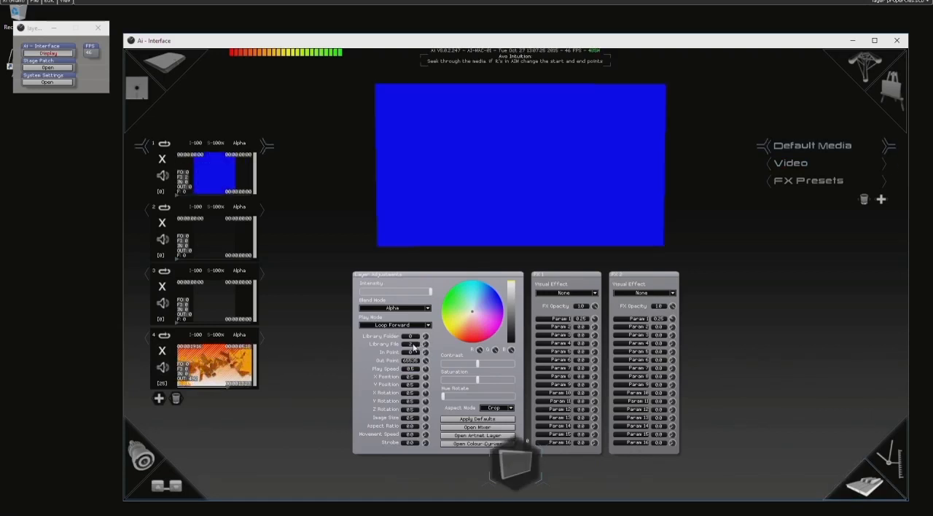
pyautogui.scroll(4, 413, 347)
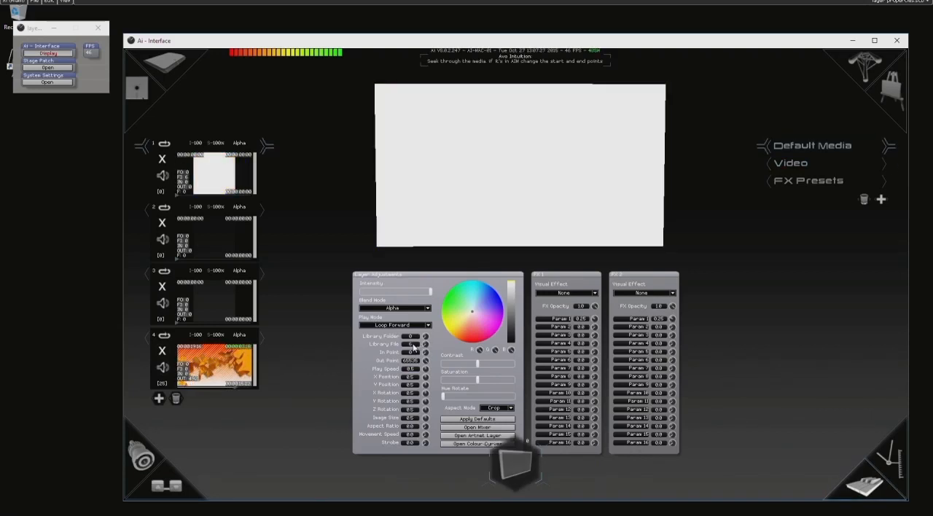
pyautogui.scroll(-2, 413, 347)
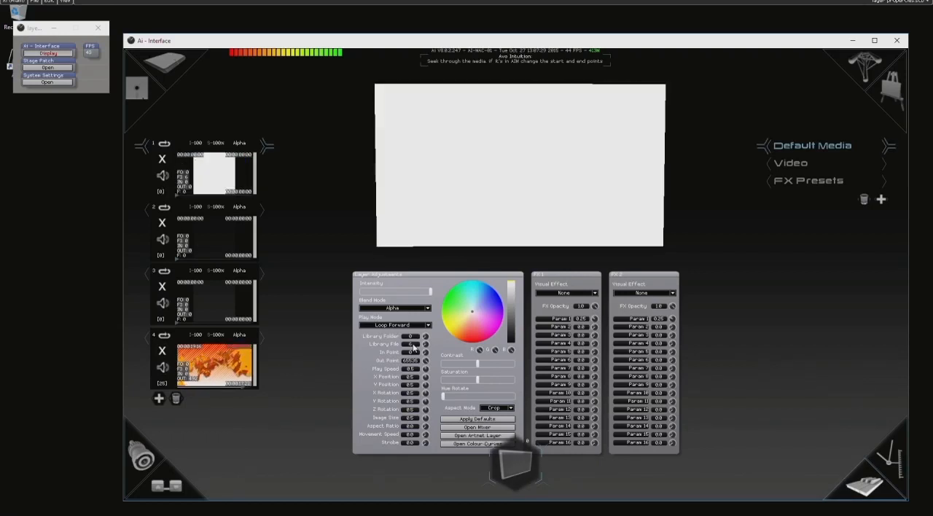
pyautogui.scroll(1, 413, 346)
pyautogui.scroll(-3, 413, 347)
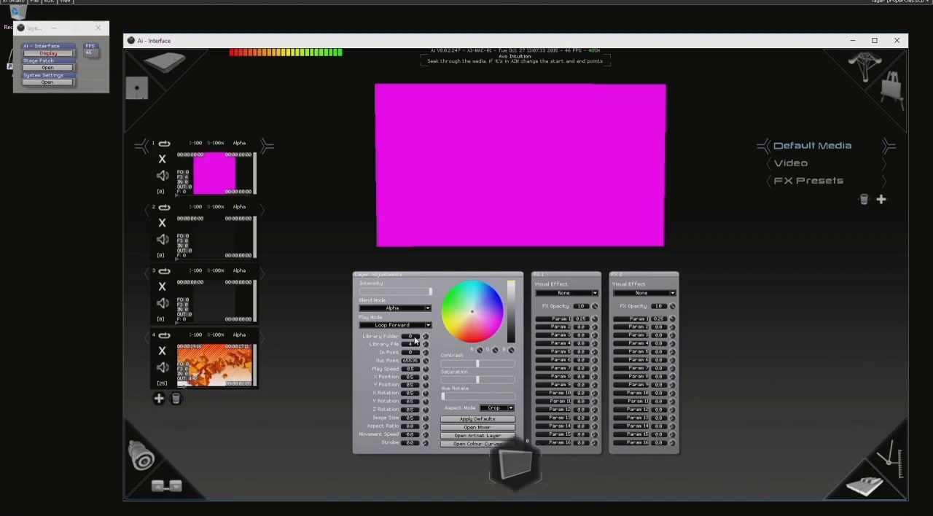
# Try Library Folder 1 on layer 1, return it to folder 0 and set Library File to 5.
pyautogui.scroll(1, 415, 340)
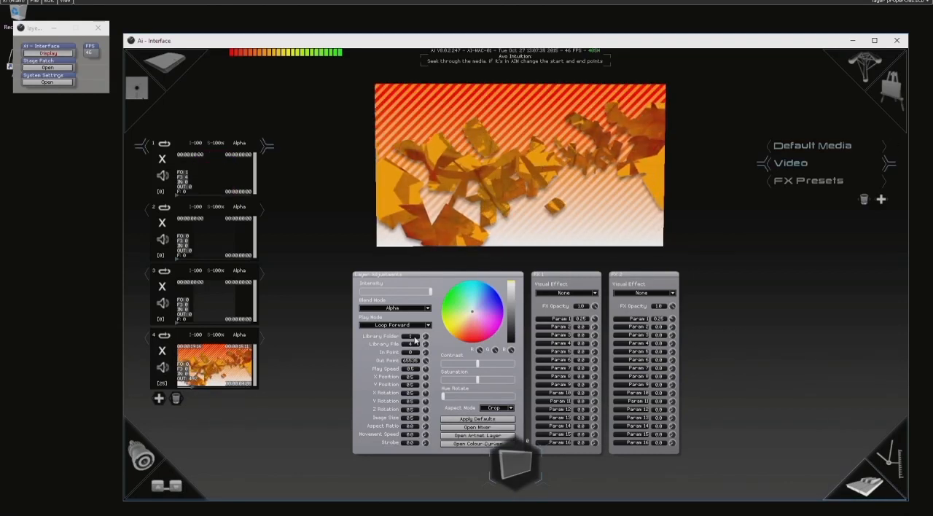
pyautogui.scroll(-1, 415, 340)
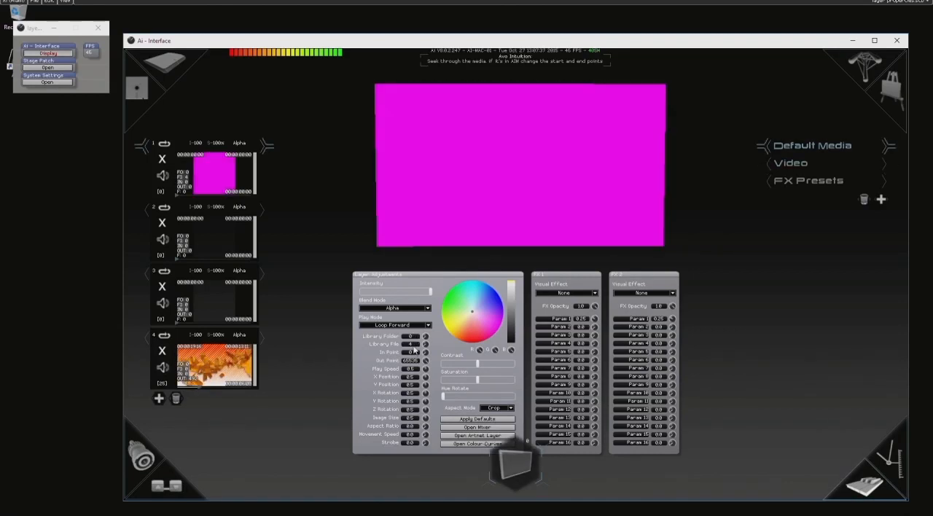
pyautogui.scroll(1, 413, 351)
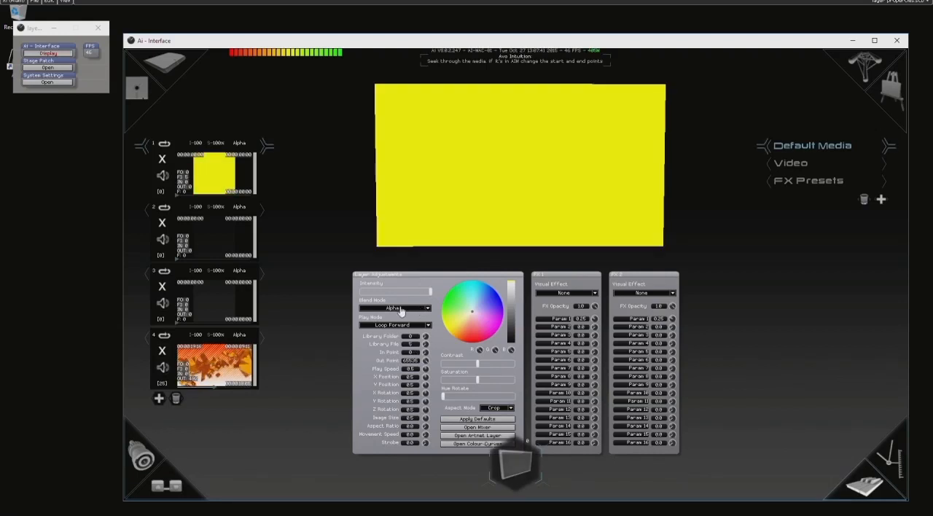
# Browse the blend modes available for layer 1, keeping Alpha selected.
pyautogui.click(390, 312)
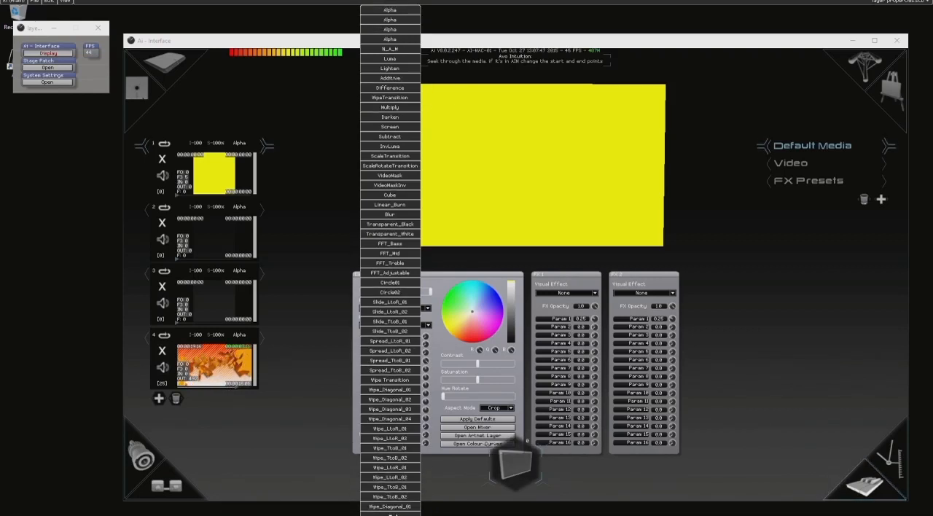
pyautogui.moveTo(391, 514)
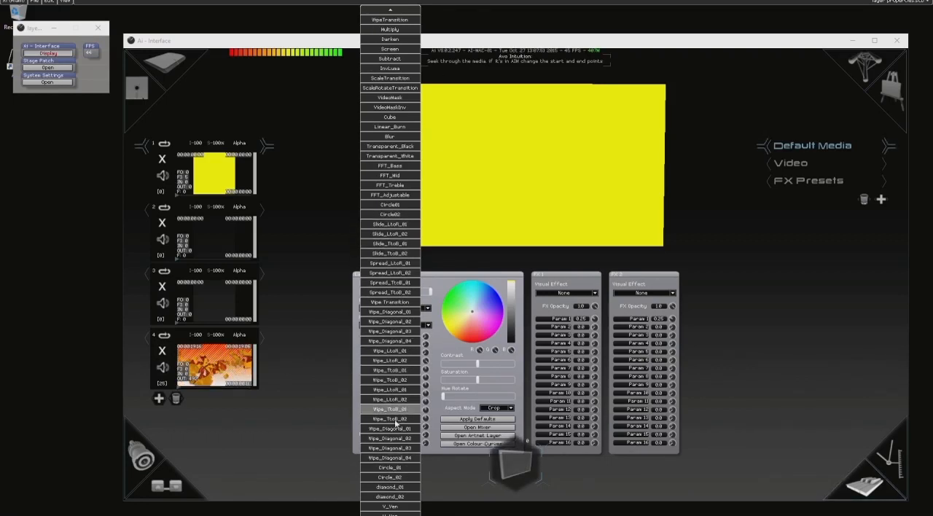
pyautogui.click(437, 278)
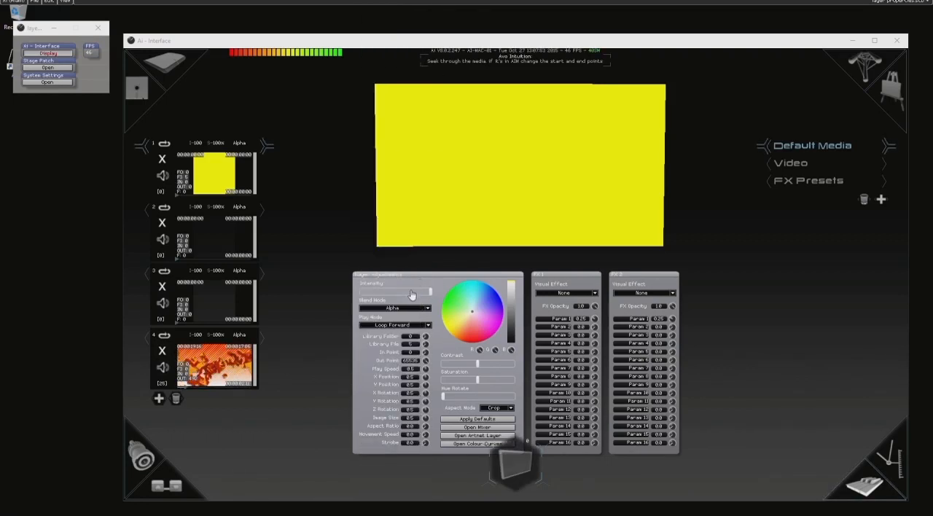
# Try out layer 1's intensity and colour wheel, returning the intensity to full and the colour to neutral.
pyautogui.moveTo(424, 295); pyautogui.dragTo(453, 298)
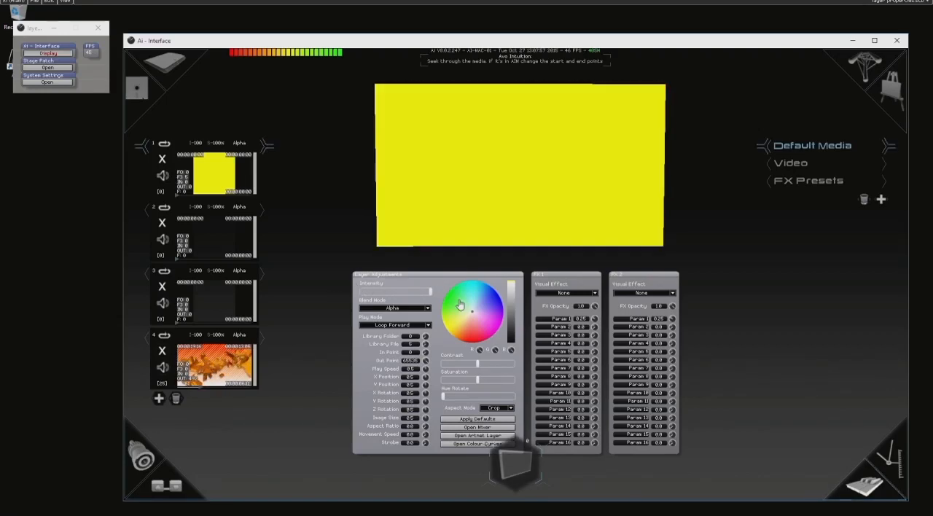
pyautogui.click(425, 328)
pyautogui.click(426, 327)
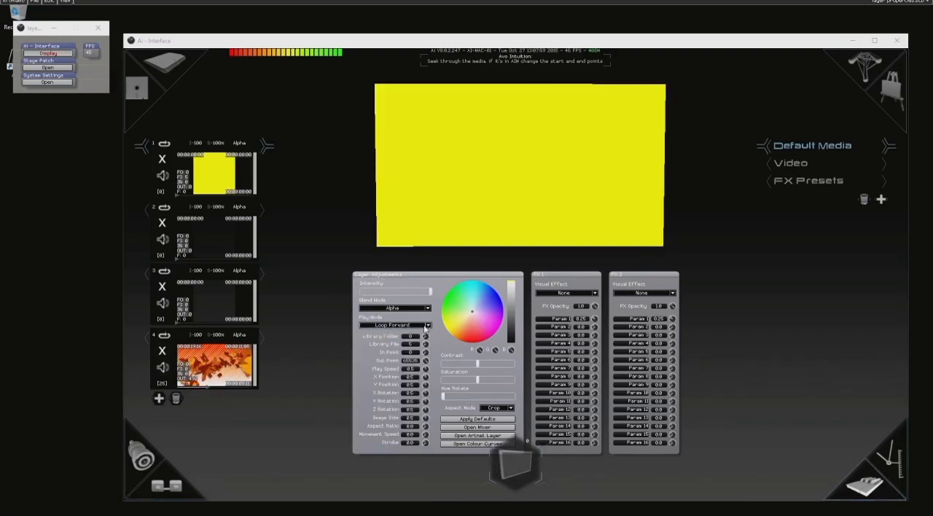
pyautogui.click(478, 299)
pyautogui.moveTo(480, 305); pyautogui.dragTo(472, 312)
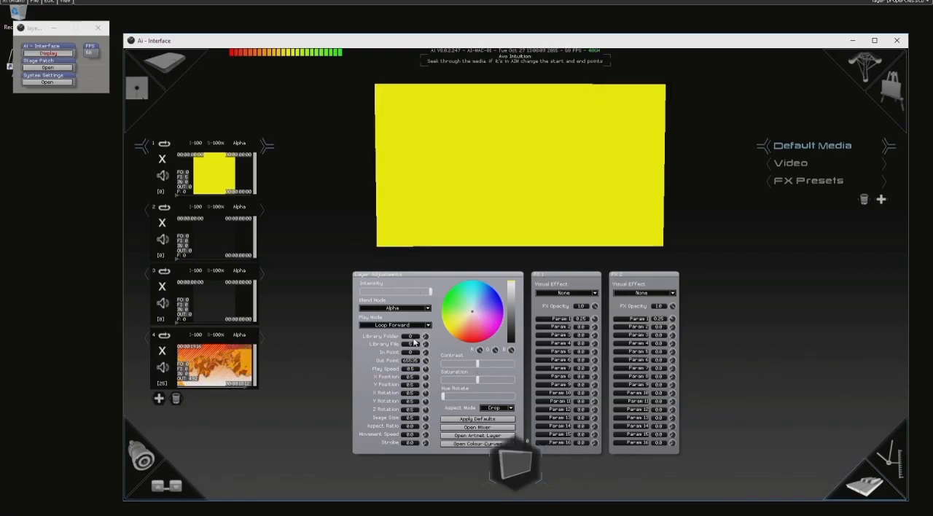
# Set layer 1's Library File to 7 and try a tint on the colour wheel, resetting it to neutral.
pyautogui.moveTo(414, 347); pyautogui.dragTo(413, 348)
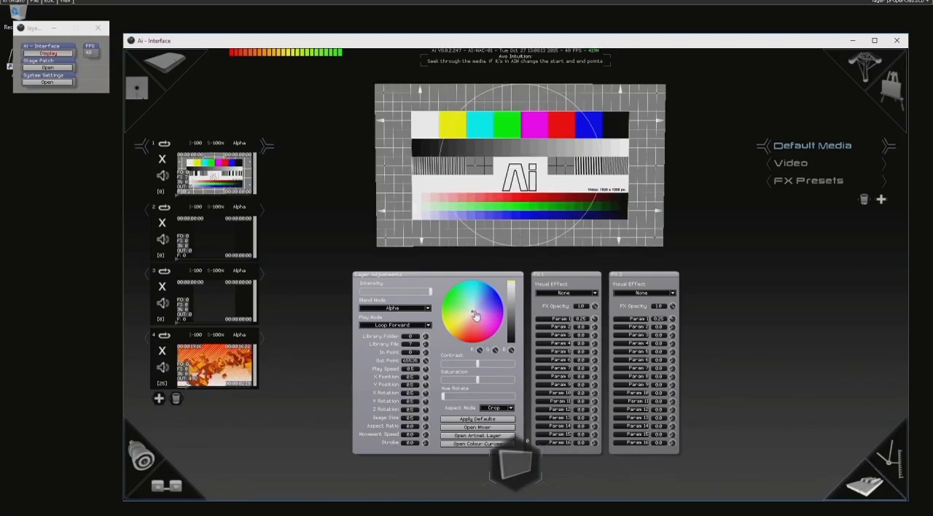
pyautogui.moveTo(476, 318)
pyautogui.mouseDown()
pyautogui.moveTo(465, 352)
pyautogui.moveTo(492, 332)
pyautogui.moveTo(492, 309)
pyautogui.moveTo(487, 329)
pyautogui.mouseUp()
pyautogui.rightClick(487, 329)
# Try slightly lower contrast, high saturation and a hue rotation on layer 1, restoring the defaults.
pyautogui.moveTo(478, 363); pyautogui.dragTo(510, 380)
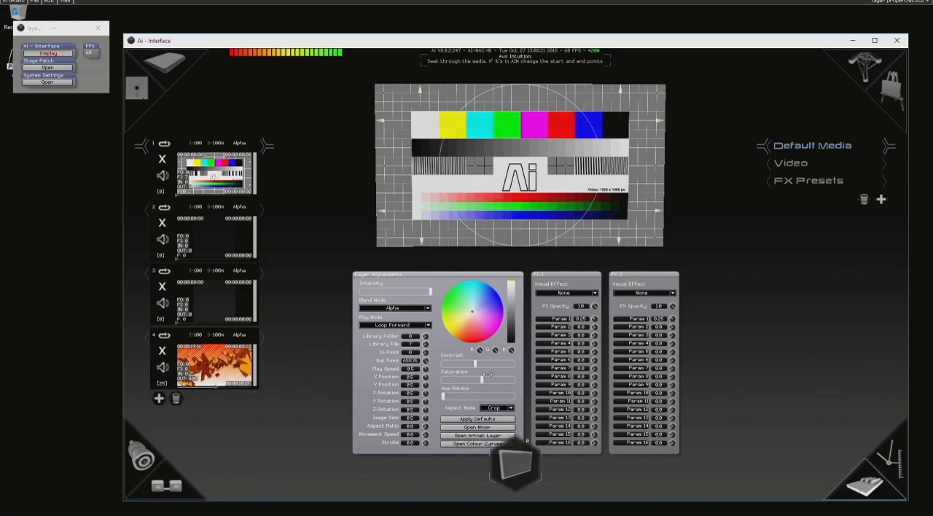
pyautogui.moveTo(443, 395); pyautogui.dragTo(490, 395)
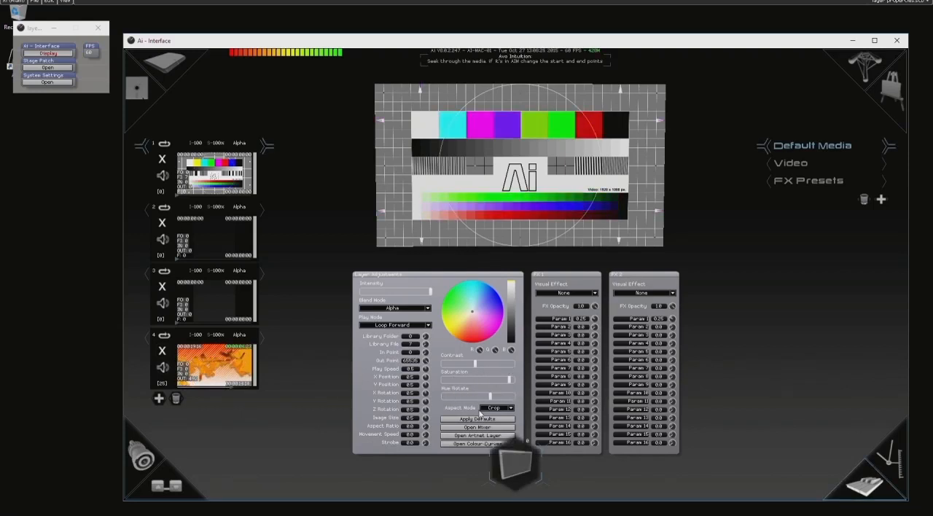
pyautogui.click(467, 420)
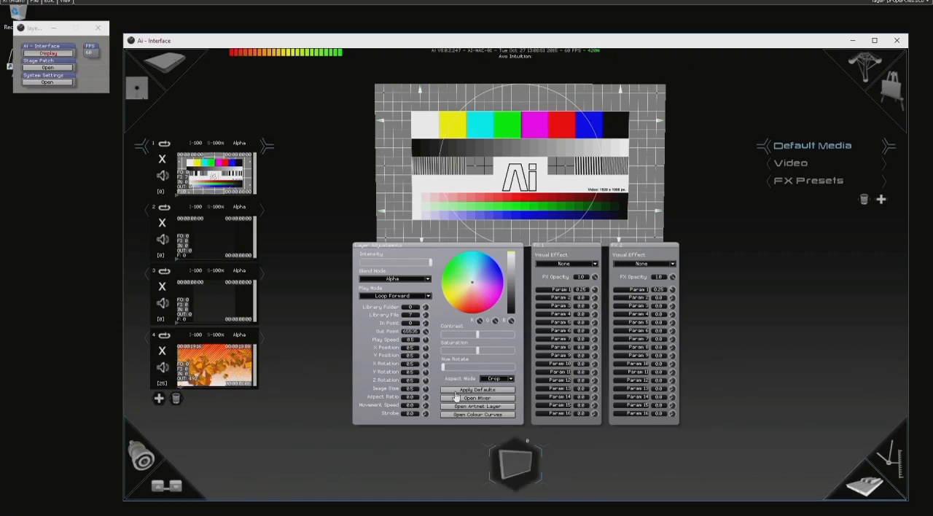
# Set layer 1's Aspect Mode to Letterbox.
pyautogui.click(499, 379)
pyautogui.click(504, 386)
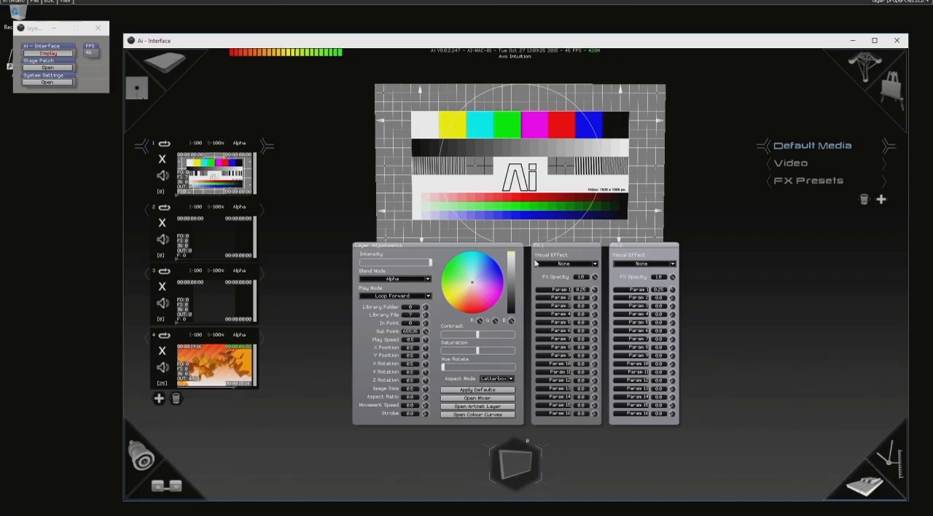
# Try the Kaleidoscope effect in FX 1, raising its Auto parameter to 1.25 and returning it to 0.25.
pyautogui.click(594, 264)
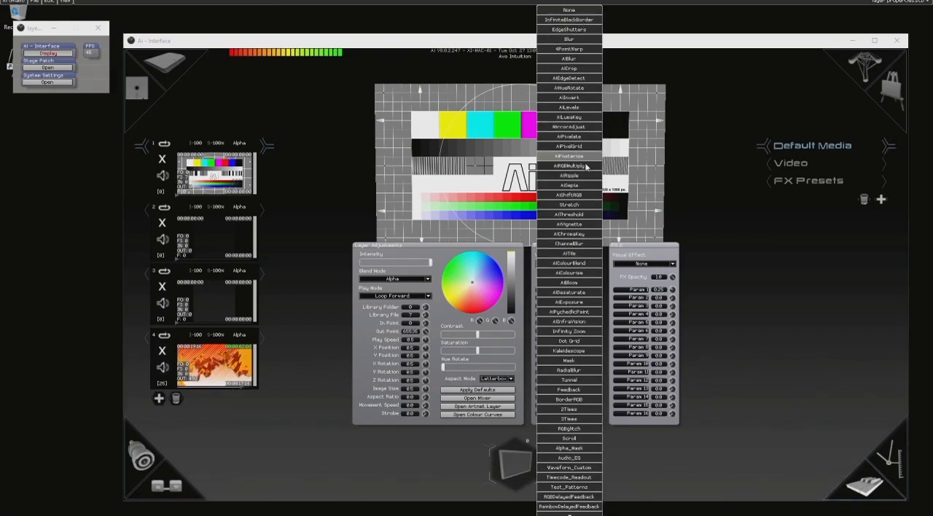
pyautogui.click(587, 352)
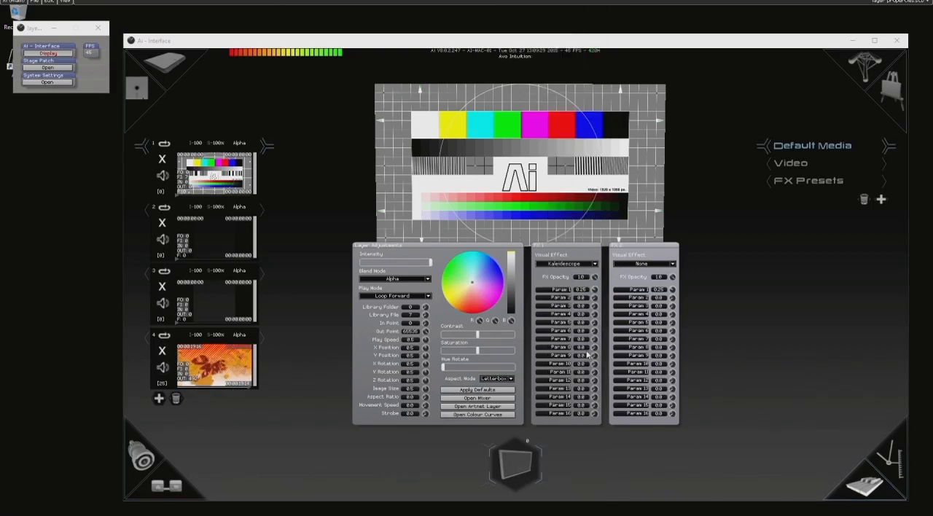
pyautogui.click(593, 292)
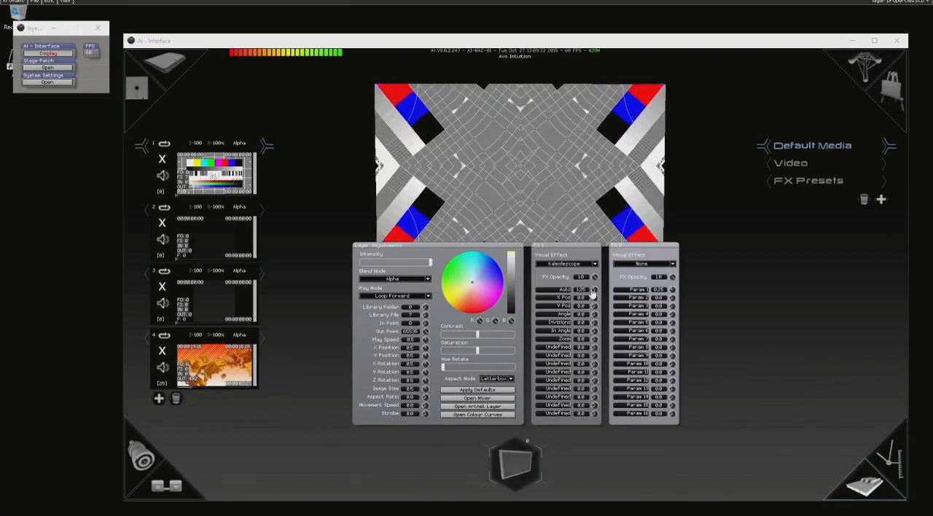
pyautogui.click(585, 292)
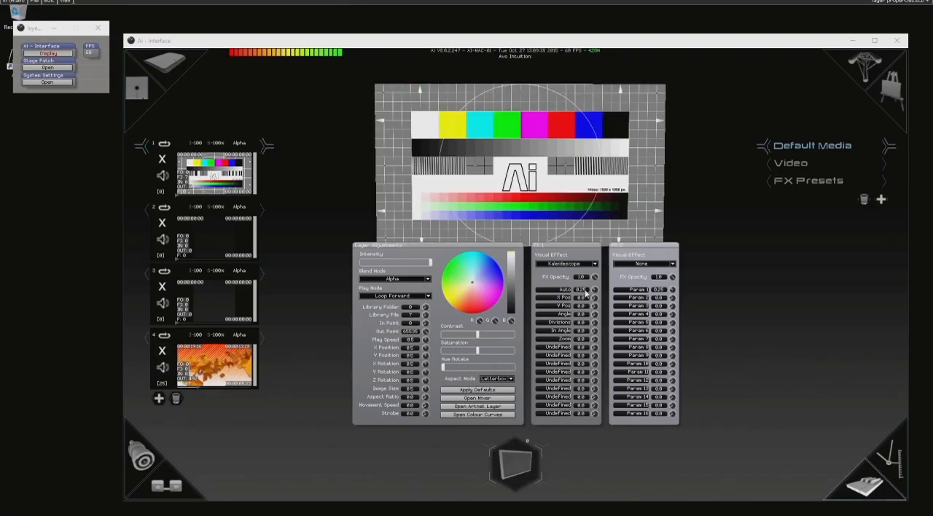
# Apply the Dot Grid effect in FX 1 with Dot Size about 0.49 and Amount about 0.28.
pyautogui.click(589, 265)
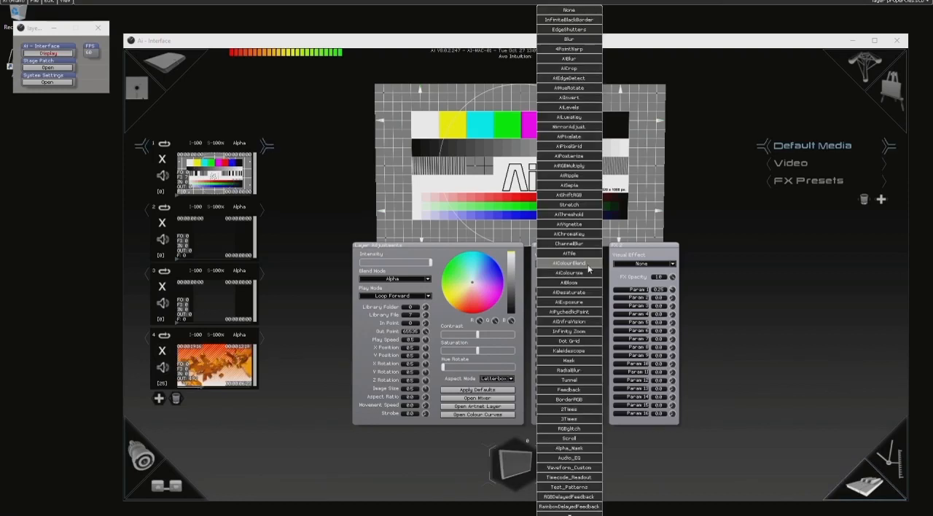
pyautogui.click(568, 341)
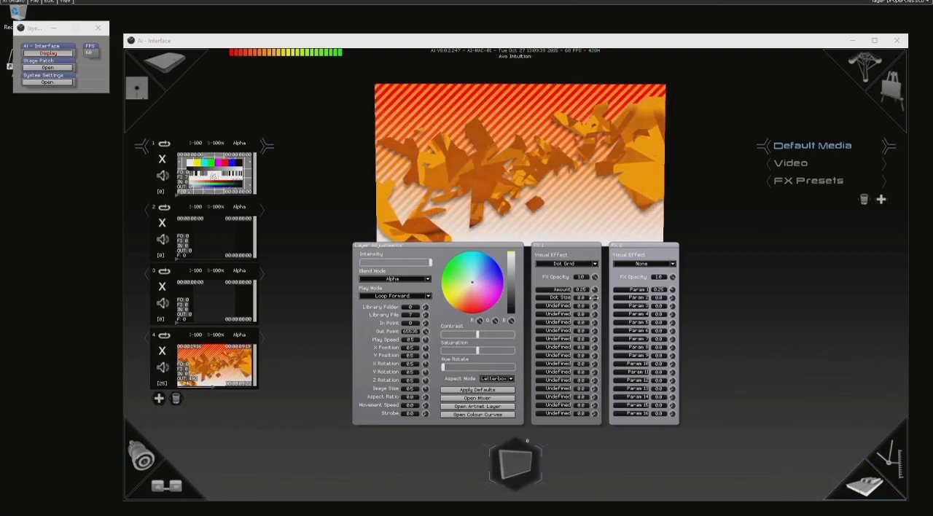
pyautogui.moveTo(633, 296); pyautogui.dragTo(735, 291)
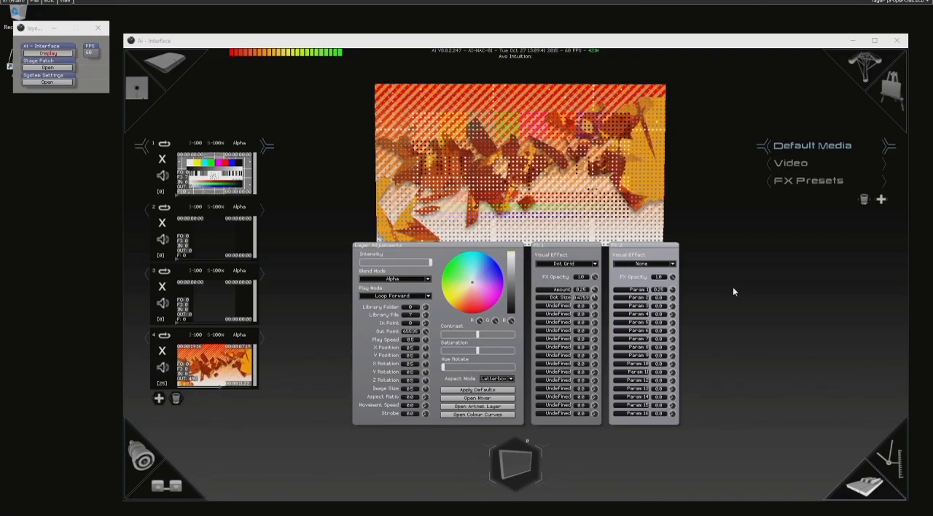
pyautogui.moveTo(596, 290); pyautogui.dragTo(594, 281)
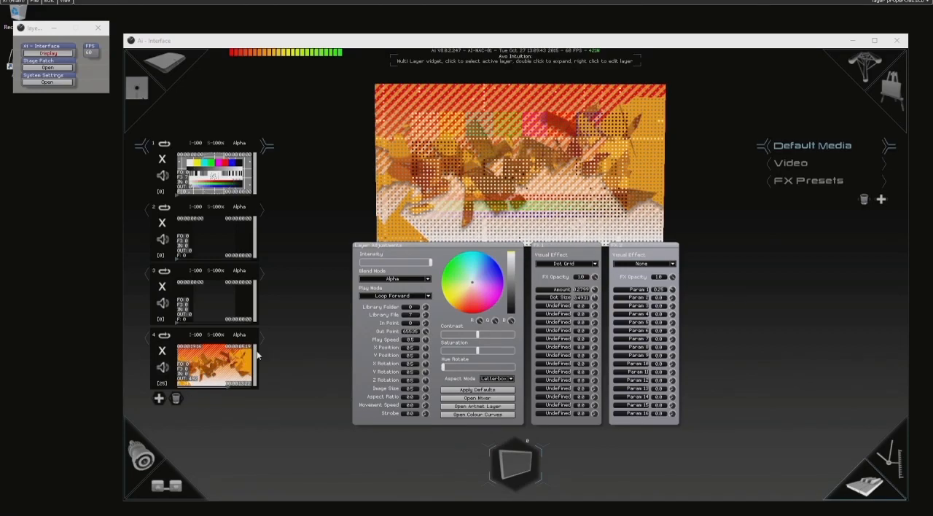
# Fade layer 4's intensity to 0 and adjust layer 1's Dot Grid to Dot Size about 0.61 and Amount about 0.10.
pyautogui.moveTo(255, 353); pyautogui.dragTo(258, 393)
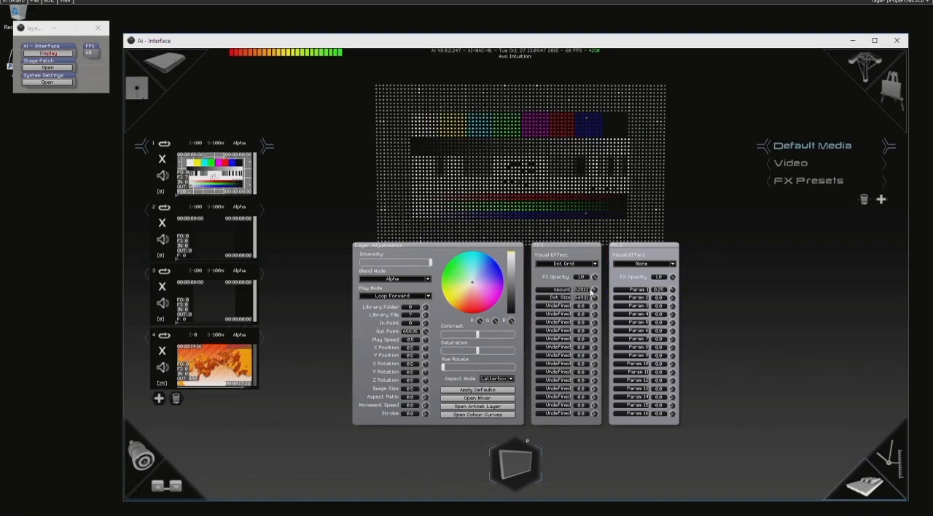
pyautogui.moveTo(594, 299); pyautogui.dragTo(615, 294)
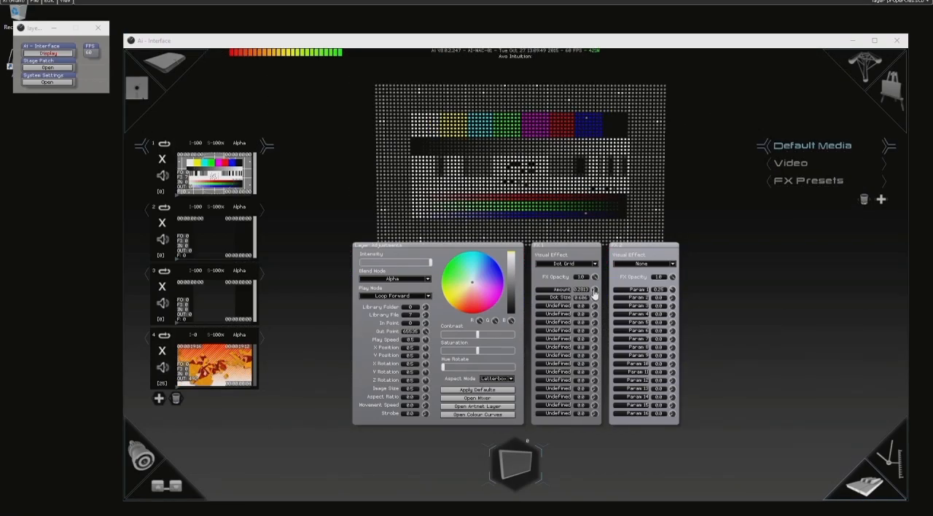
pyautogui.moveTo(594, 290); pyautogui.dragTo(551, 285)
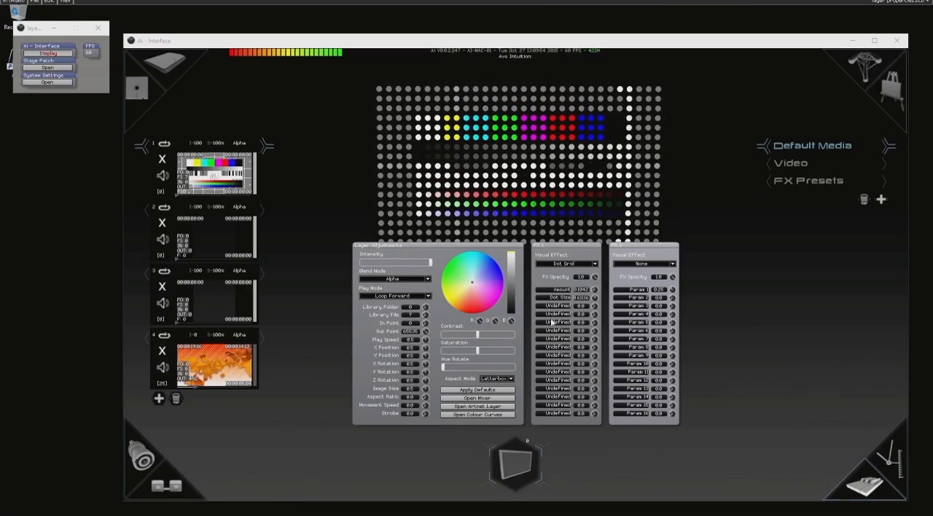
# Set the FX 1 visual effect to None and close layer 1's adjustments.
pyautogui.click(597, 264)
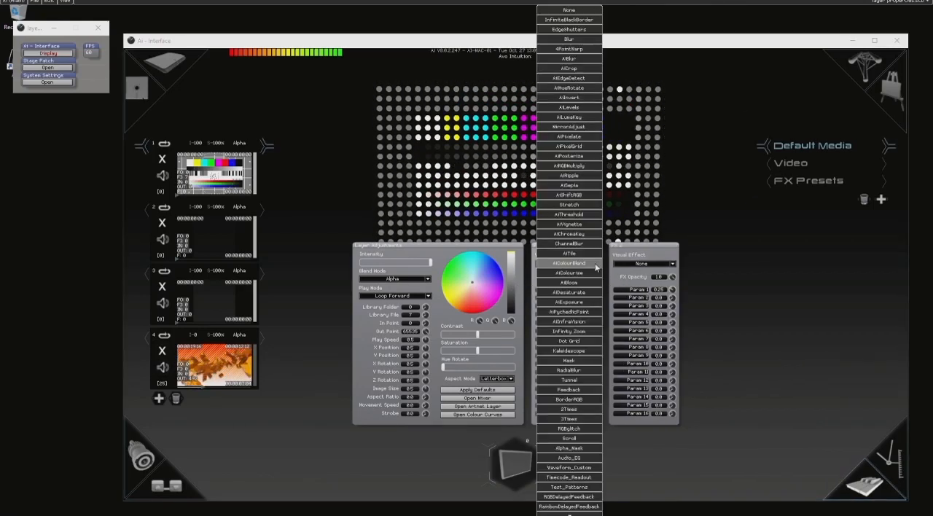
pyautogui.click(584, 11)
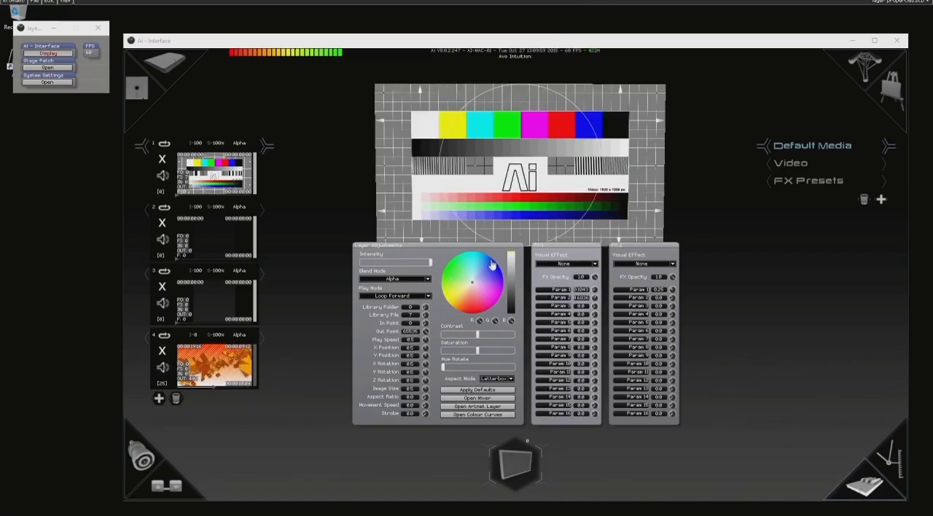
pyautogui.click(440, 253)
pyautogui.scroll(-3, 440, 254)
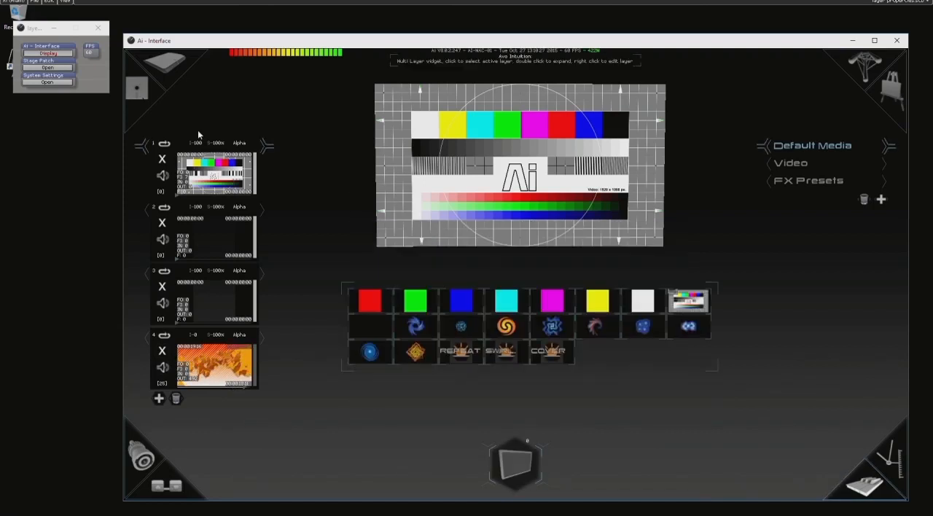
# Open layer 1's settings window with its ArtNet inputs.
pyautogui.rightClick(211, 177)
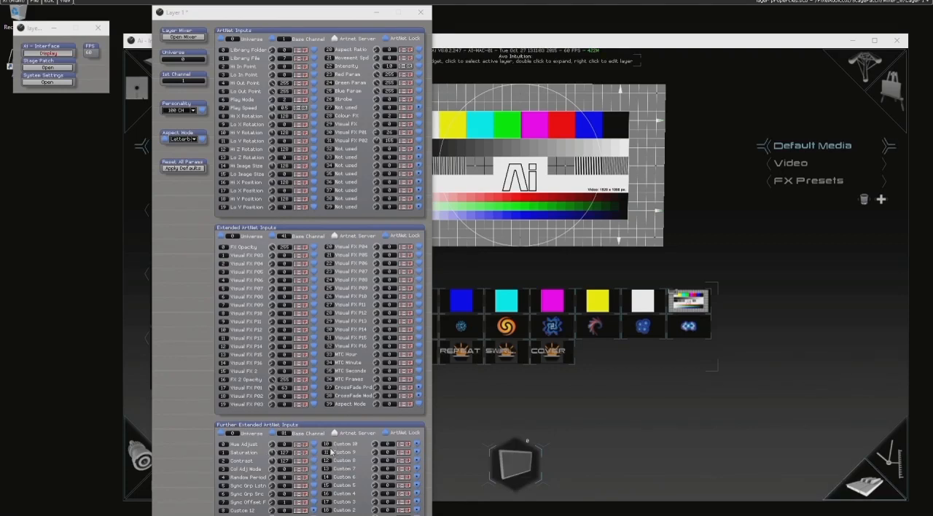
pyautogui.click(178, 303)
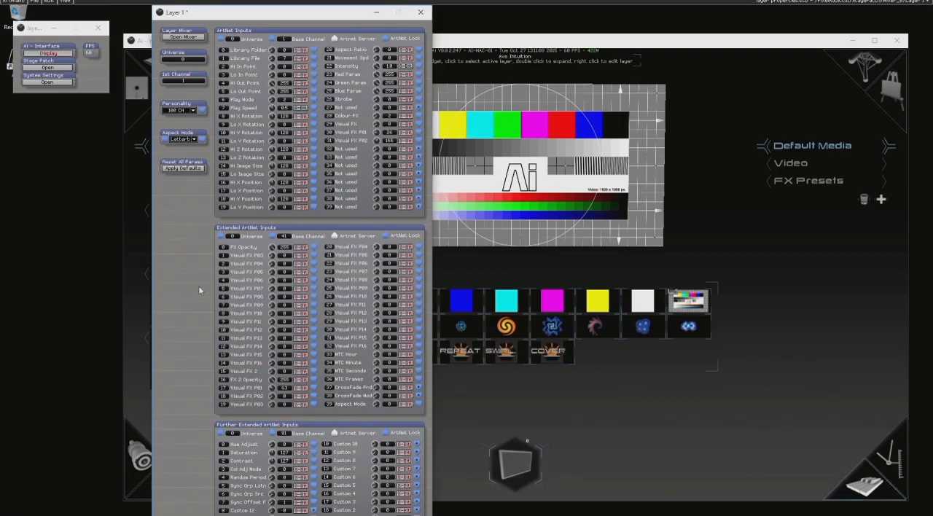
# Consult the user manual's ArtNet / DMX Channel Definitions for the 40 channel personality down to Play Mode and Play Speed, and close the help.
pyautogui.press('F1')
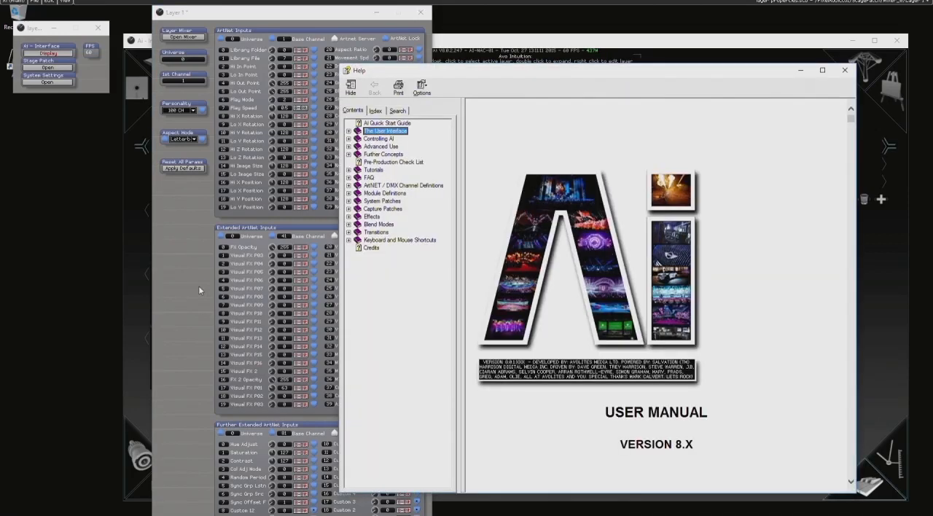
pyautogui.click(407, 185)
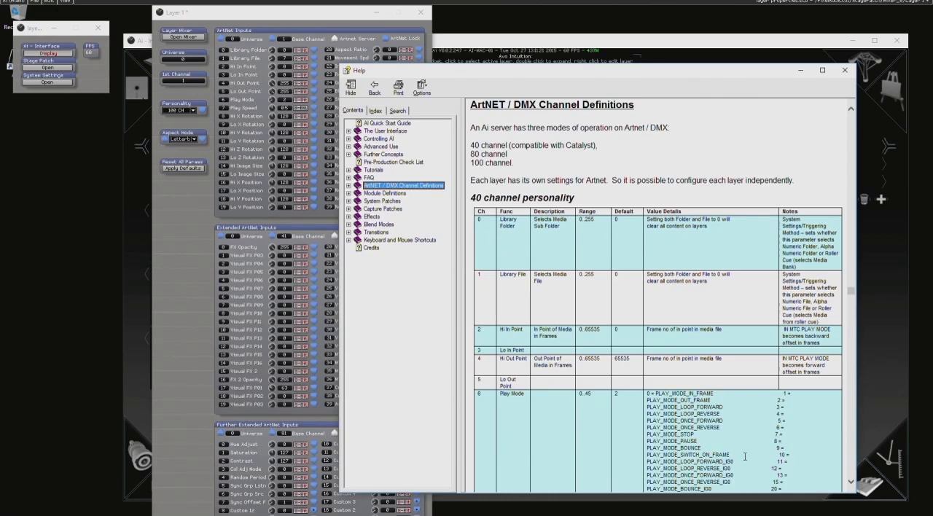
pyautogui.scroll(-3, 556, 402)
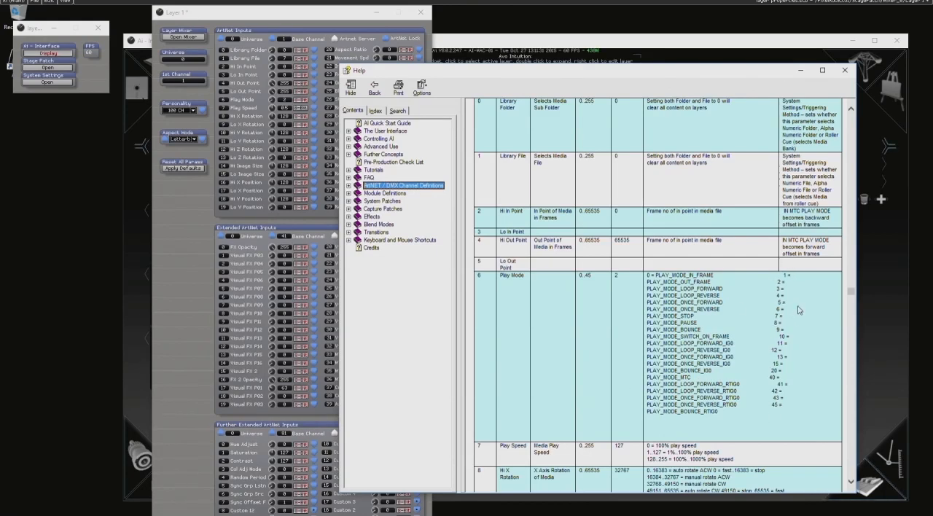
pyautogui.scroll(-3, 685, 339)
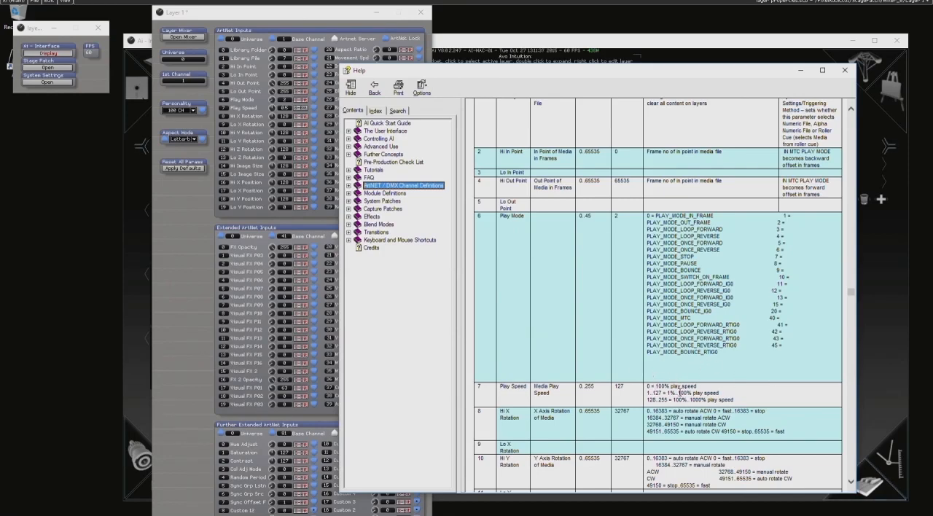
pyautogui.click(844, 69)
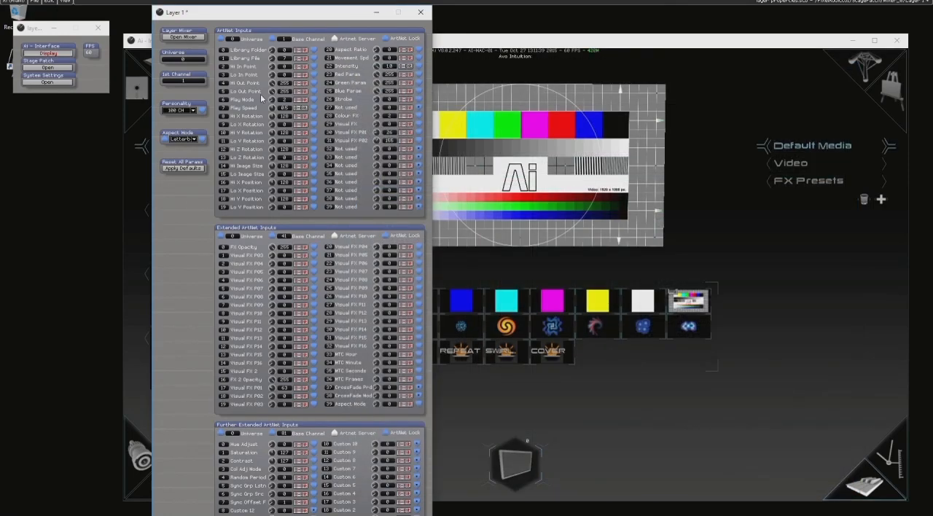
# Move layer 1's settings window clear of the output preview and rotate the image about the Z axis, with Hi Z Rotation about 90.
pyautogui.moveTo(275, 16); pyautogui.dragTo(209, 25)
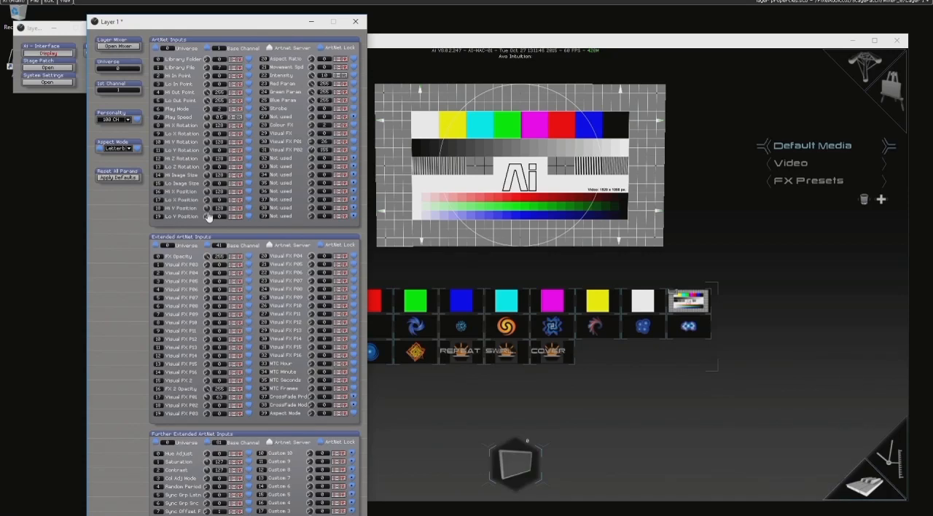
pyautogui.moveTo(207, 167); pyautogui.dragTo(160, 164)
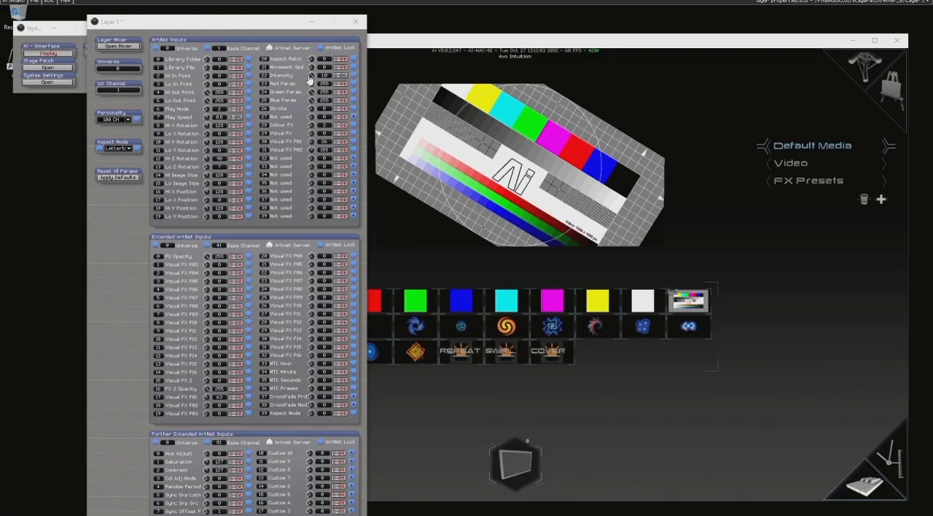
# View the MIDI mapping options for layer 1's Intensity input and close them without assigning a mapping.
pyautogui.moveTo(310, 76); pyautogui.dragTo(678, 69)
pyautogui.rightClick(314, 77)
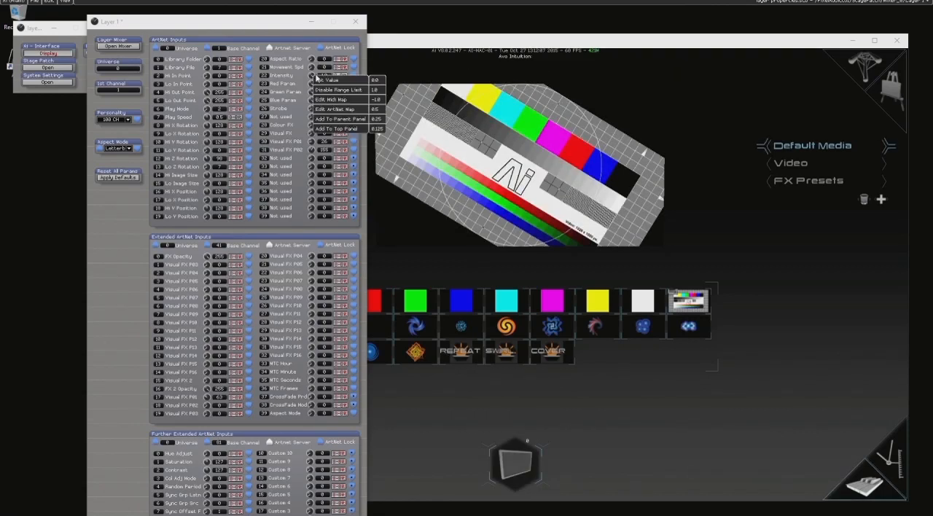
pyautogui.click(348, 103)
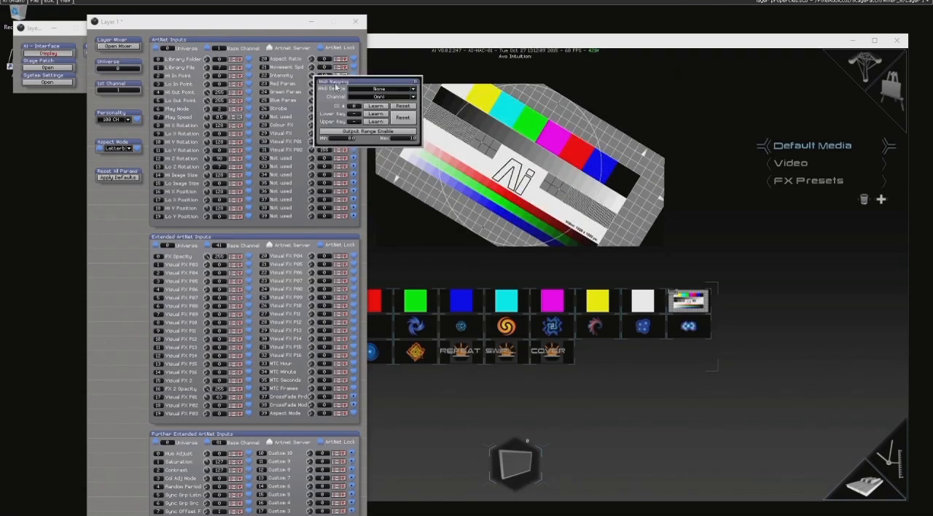
pyautogui.click(417, 83)
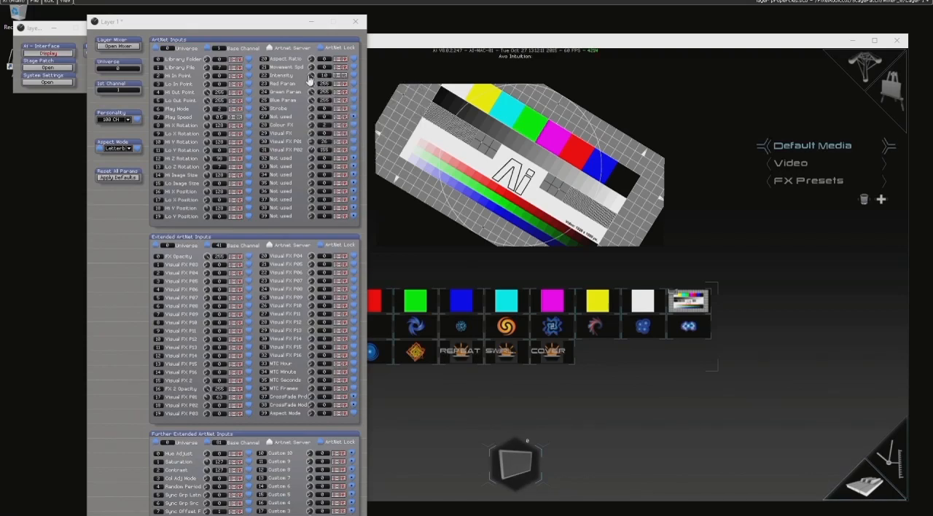
# View the ArtNet mapping options for layer 1's Intensity input, and close both the mapping and the layer's settings window.
pyautogui.rightClick(313, 78)
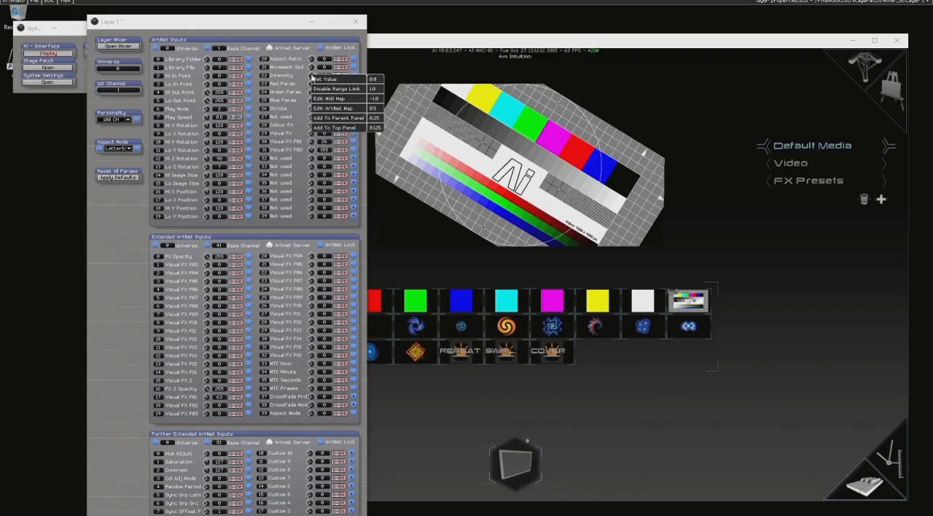
pyautogui.click(341, 107)
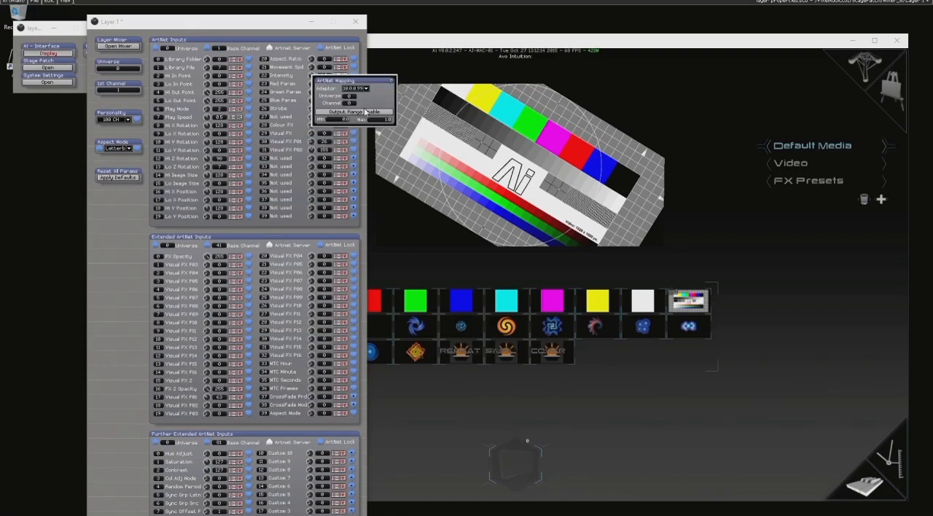
pyautogui.click(391, 82)
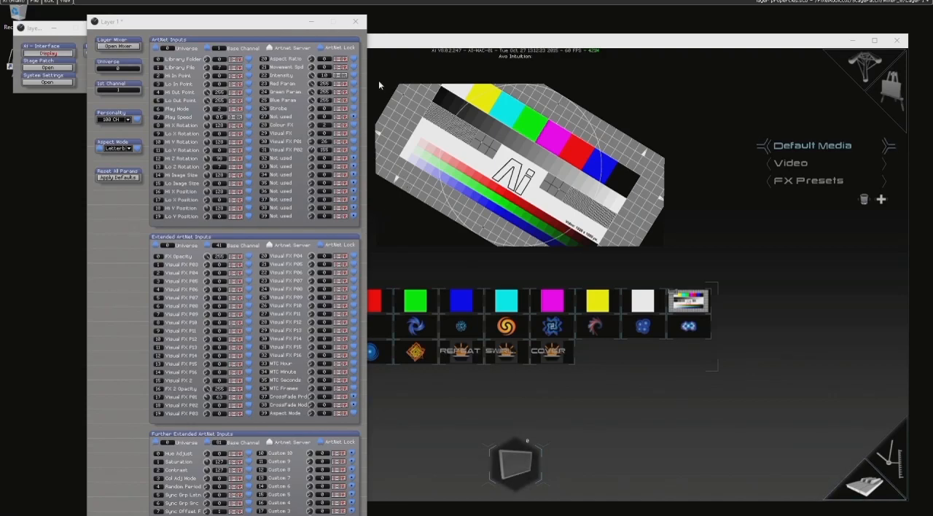
pyautogui.click(356, 21)
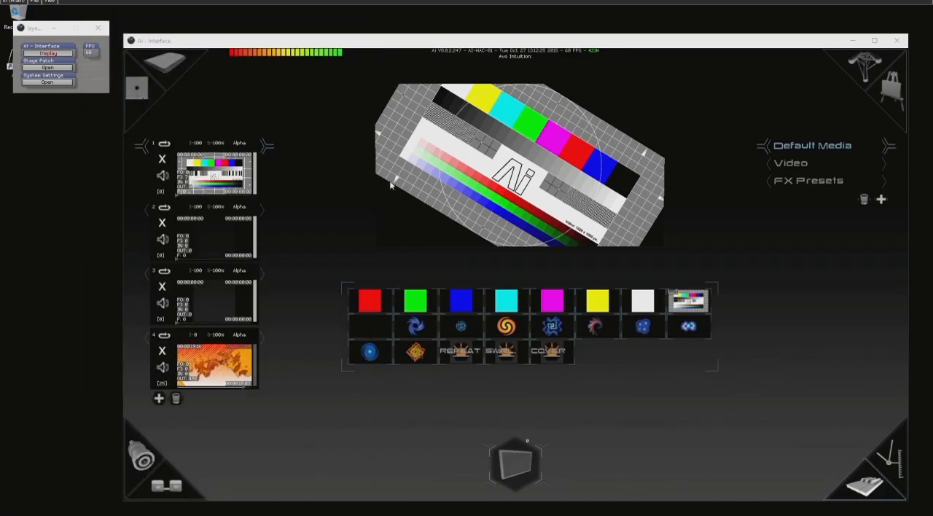